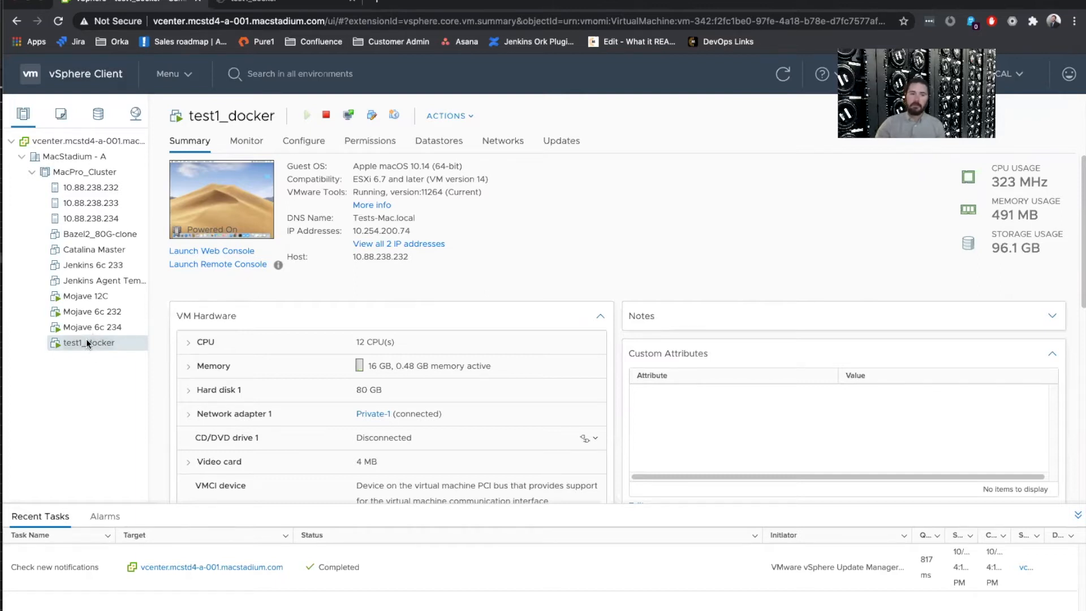
# - Start cloning the test1_docker virtual machine to a new virtual machine named test2_docker in the MacStadium - A datacenter
pyautogui.rightClick(88, 344)
pyautogui.moveTo(136, 283)
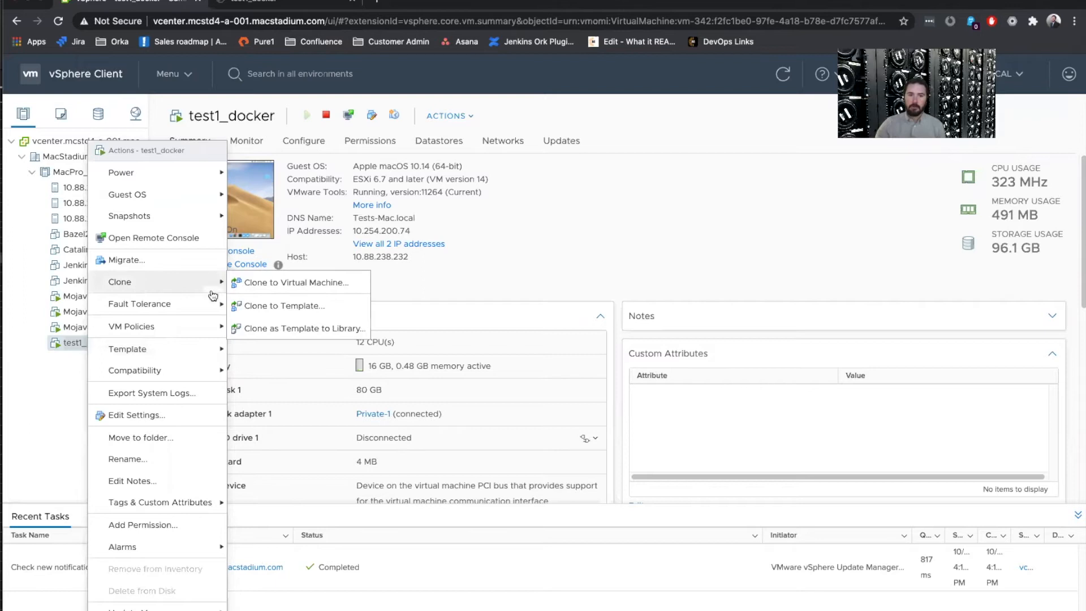
pyautogui.click(328, 283)
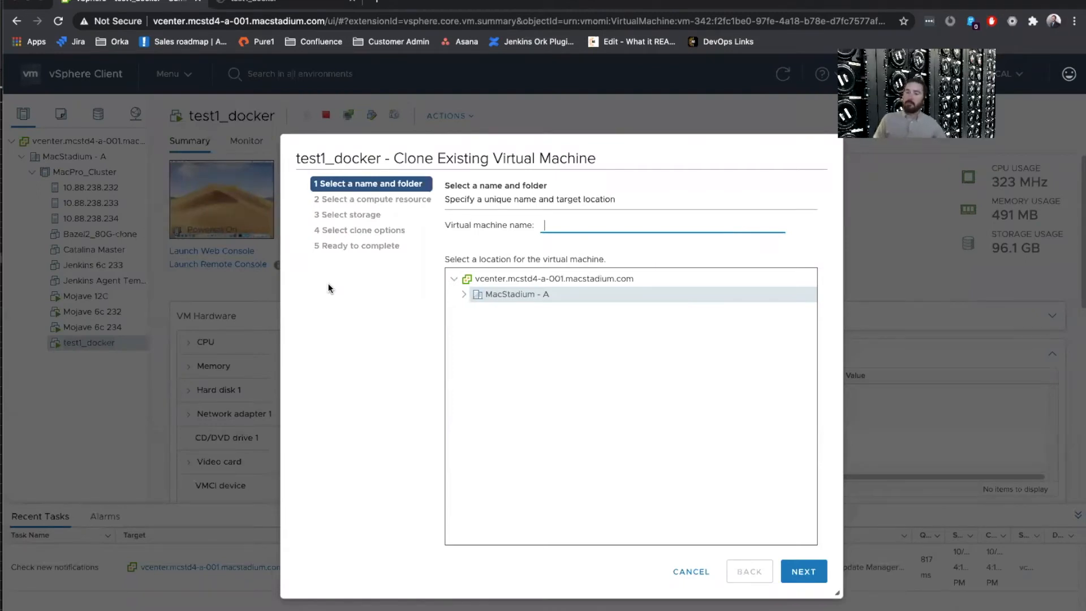
pyautogui.write('test2_docker')
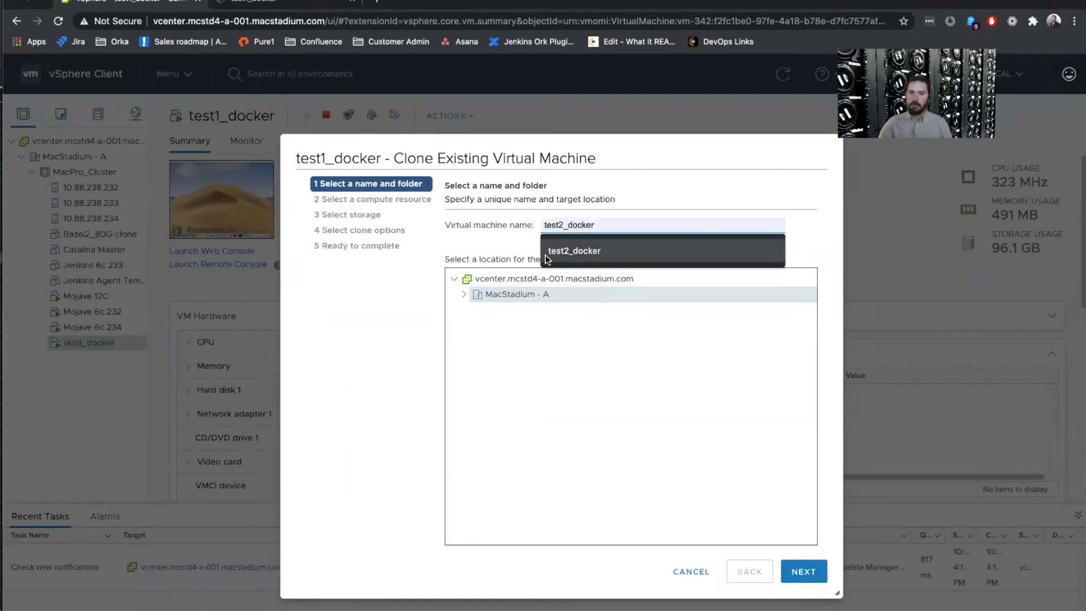
pyautogui.click(565, 252)
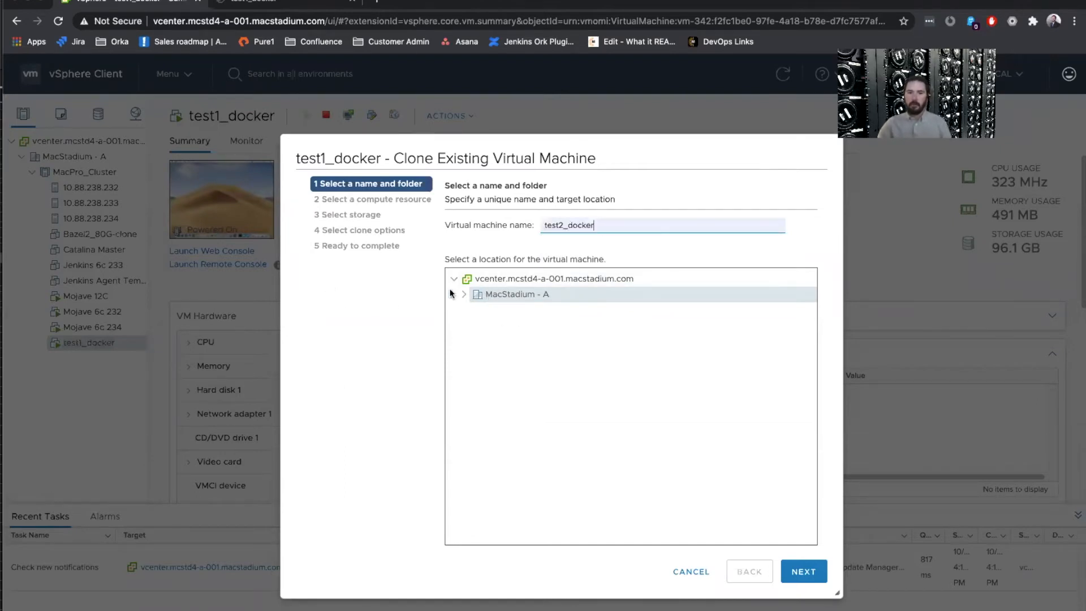
pyautogui.click(802, 571)
# - Choose MacPro_Cluster as the clone's compute resource and MS-A-Sales-STV01 as its storage
pyautogui.click(517, 249)
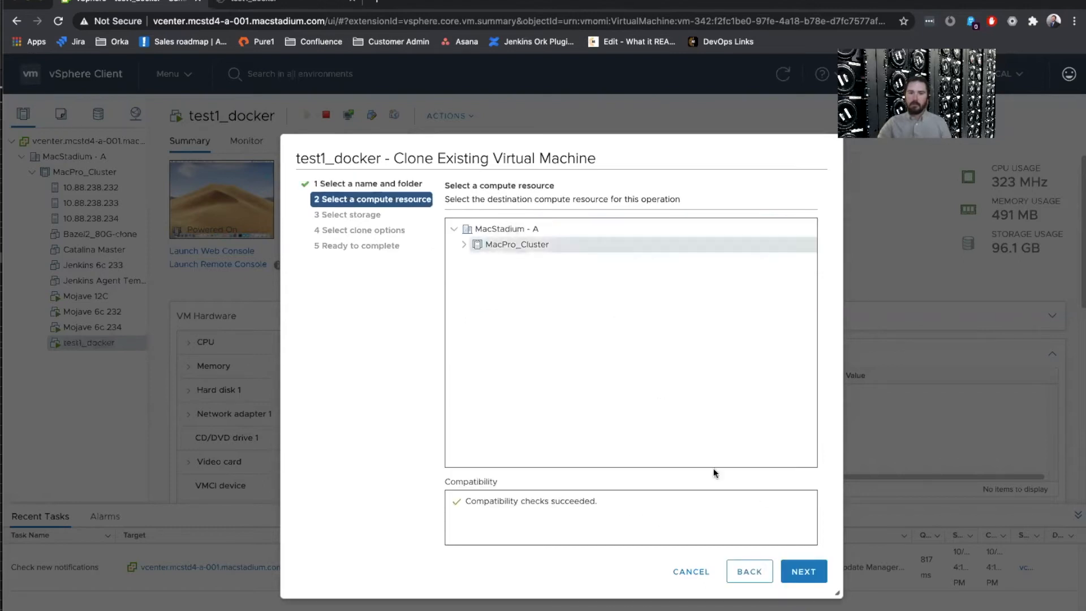
pyautogui.click(813, 579)
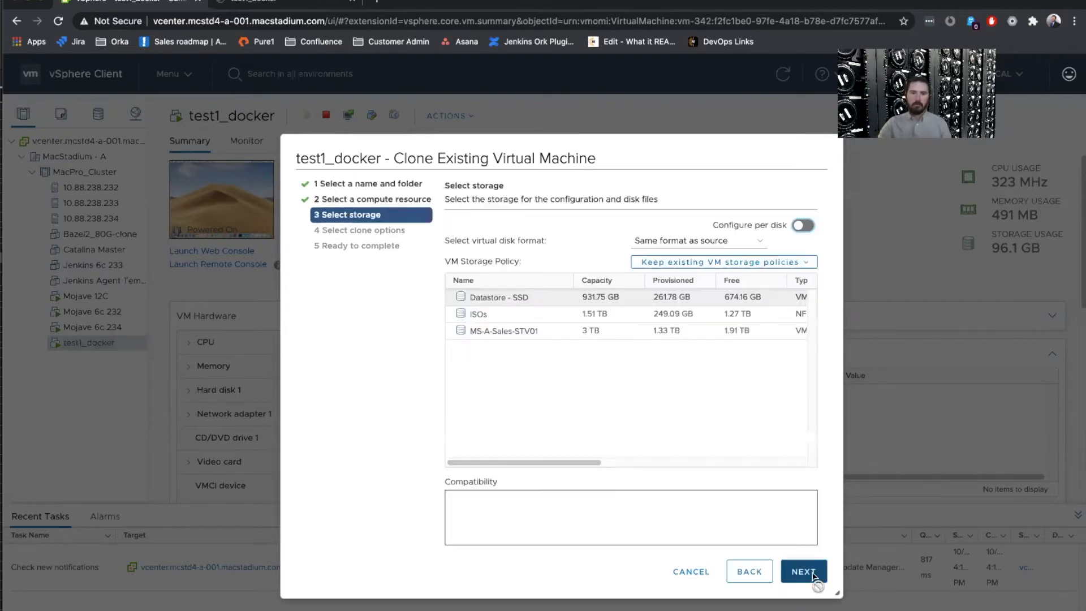
pyautogui.click(510, 331)
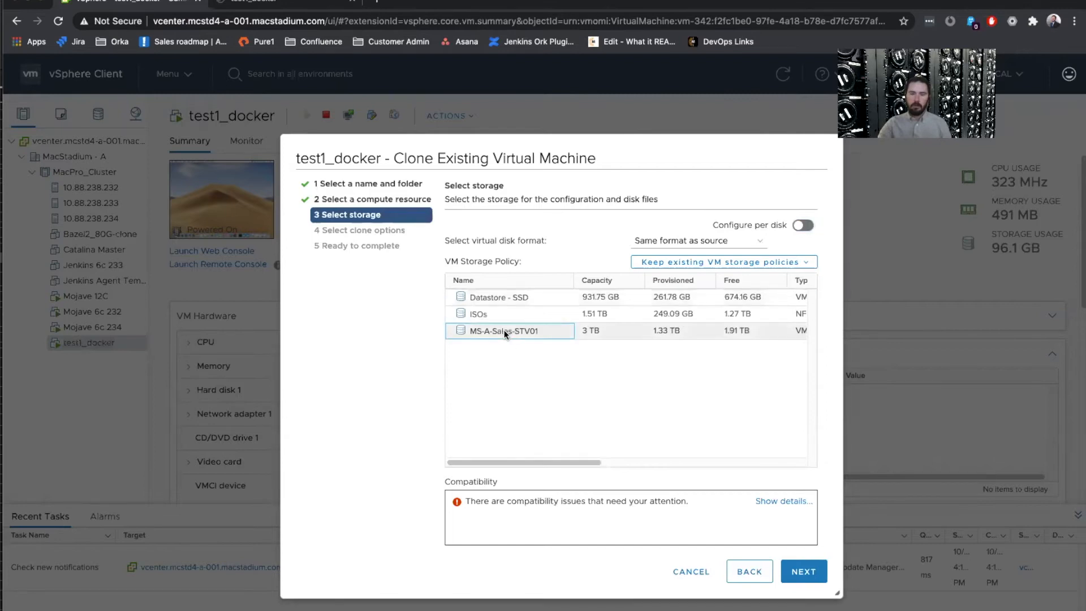
pyautogui.click(819, 578)
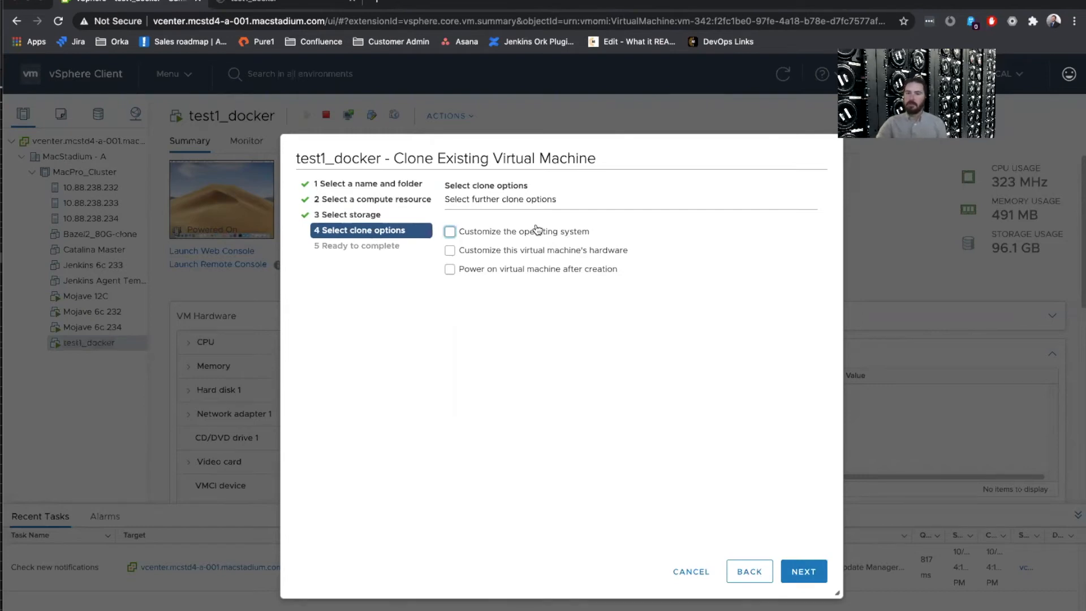
# - Enable customizing the clone's operating system and hardware, and proceed to the hardware settings without selecting a guest OS specification
pyautogui.click(538, 230)
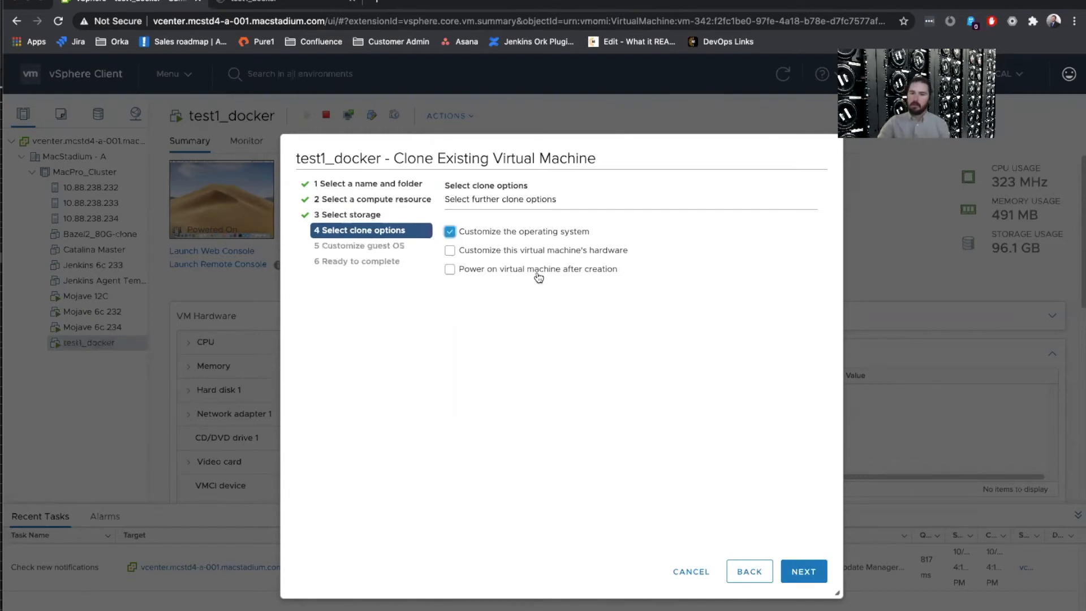
pyautogui.click(556, 253)
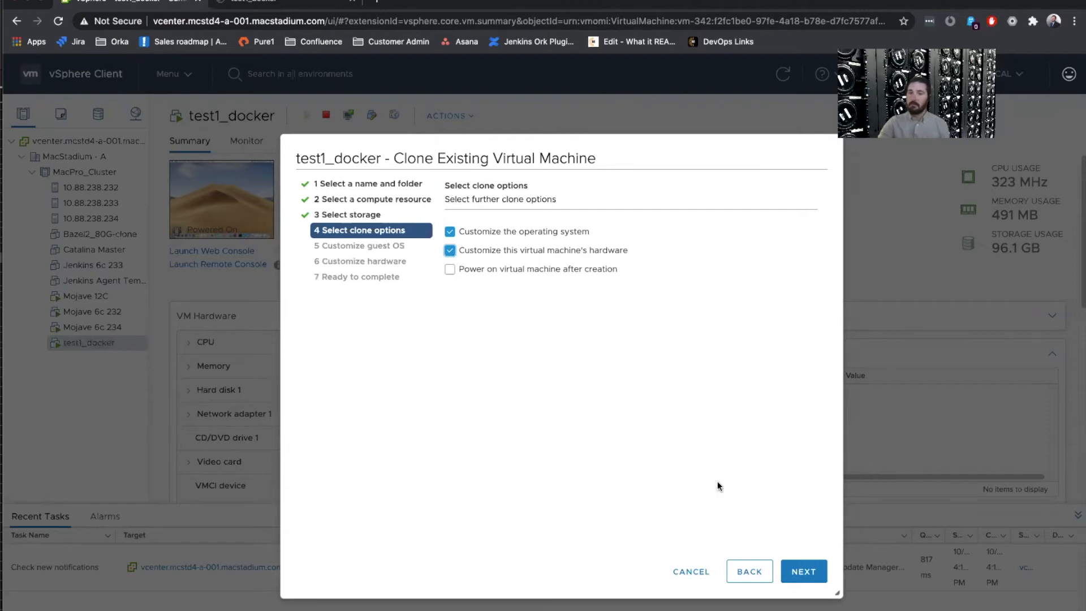
pyautogui.click(809, 574)
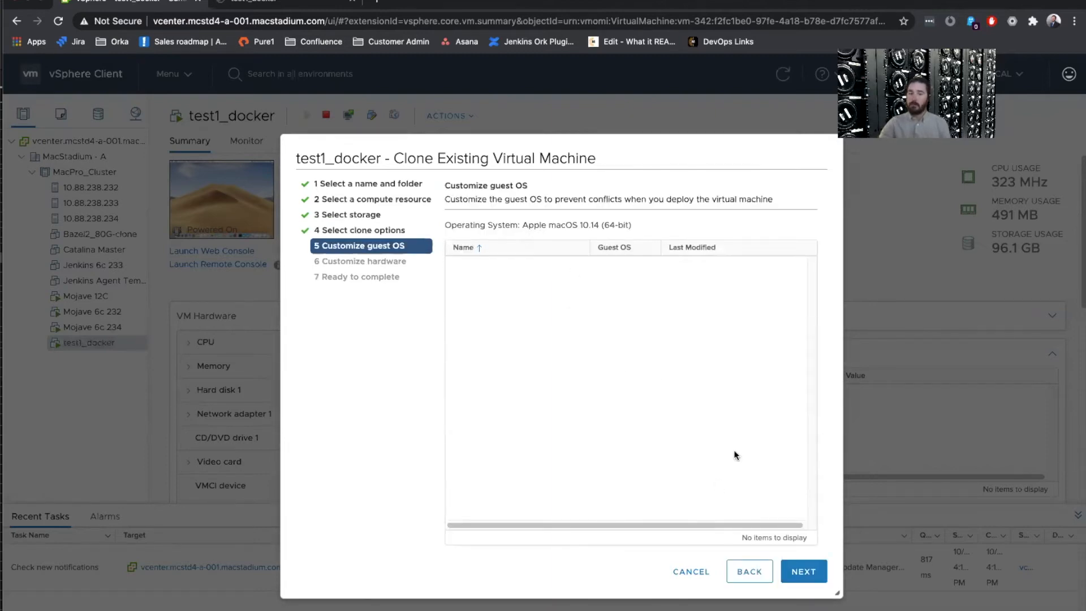
pyautogui.click(806, 575)
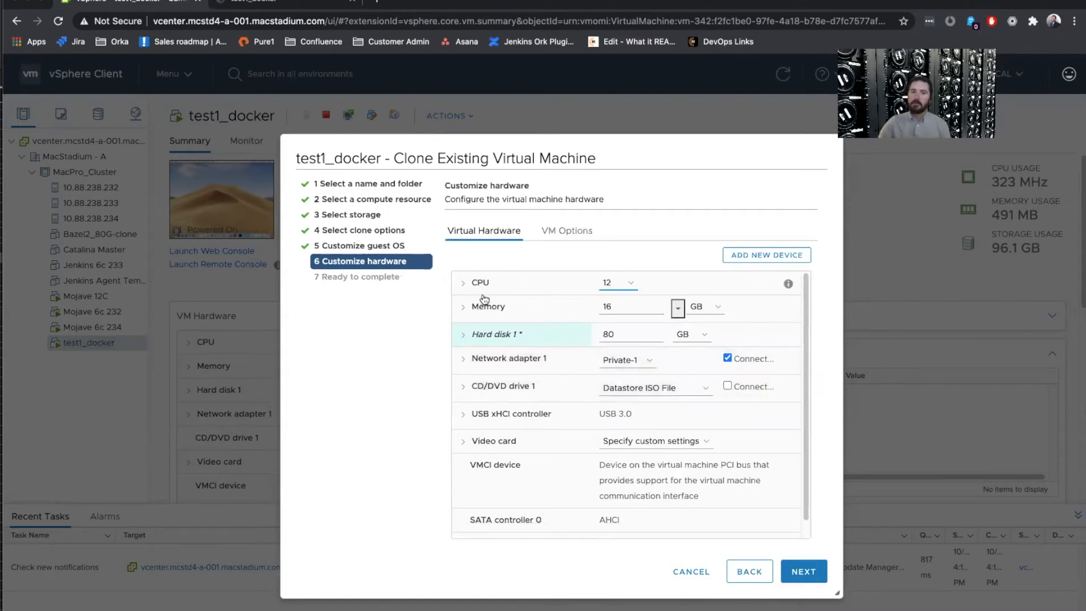
# - Examine the clone's CPU settings, especially the hardware virtualization option, and cancel the clone
pyautogui.click(464, 284)
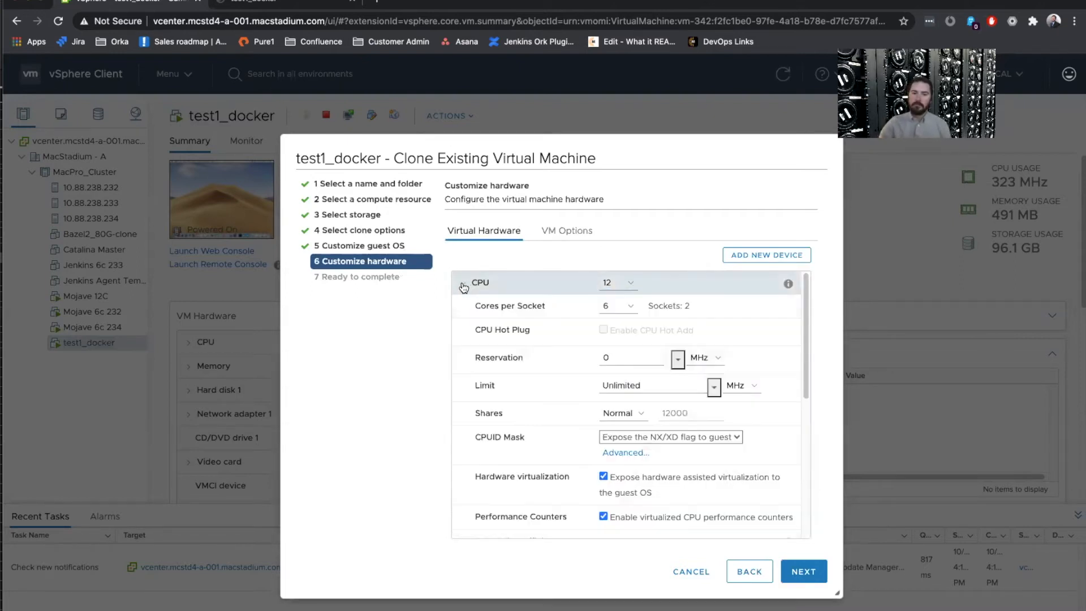
pyautogui.scroll(-3, 478, 351)
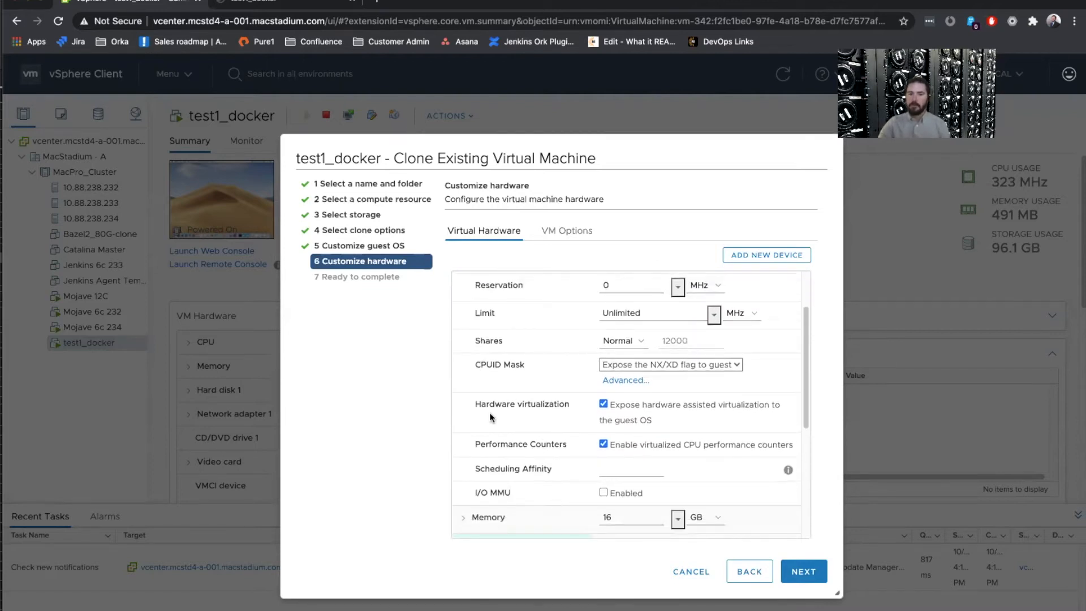
pyautogui.moveTo(477, 404); pyautogui.dragTo(706, 421)
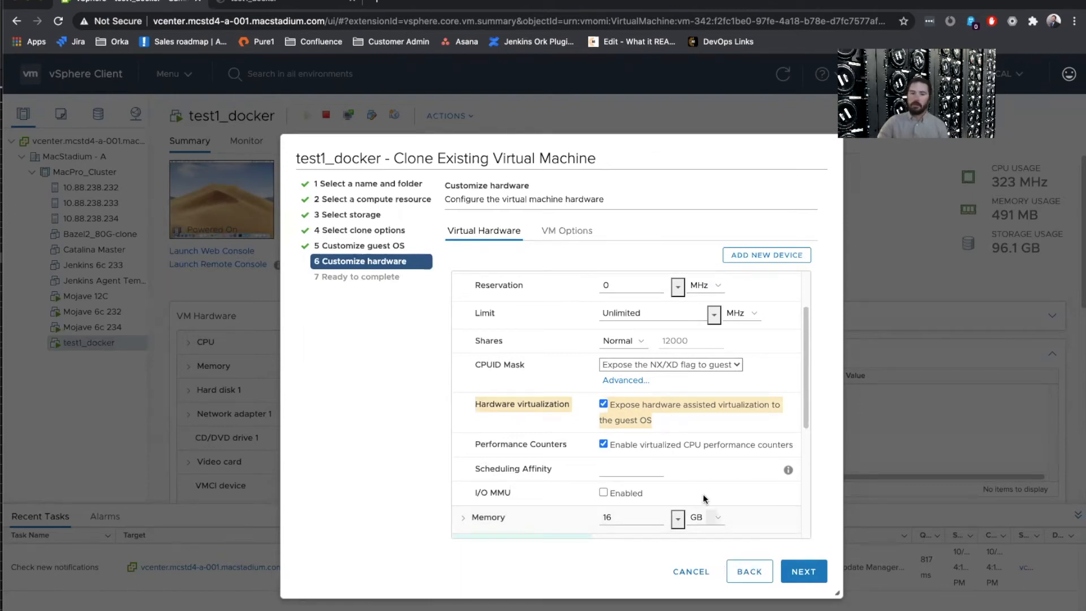
pyautogui.scroll(-5, 690, 475)
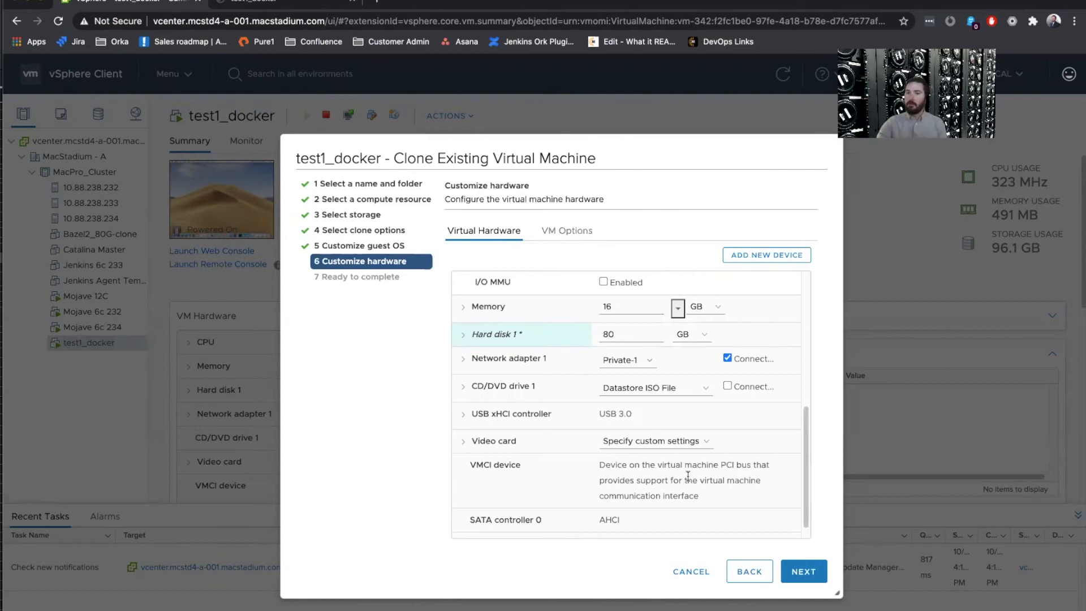
pyautogui.click(691, 573)
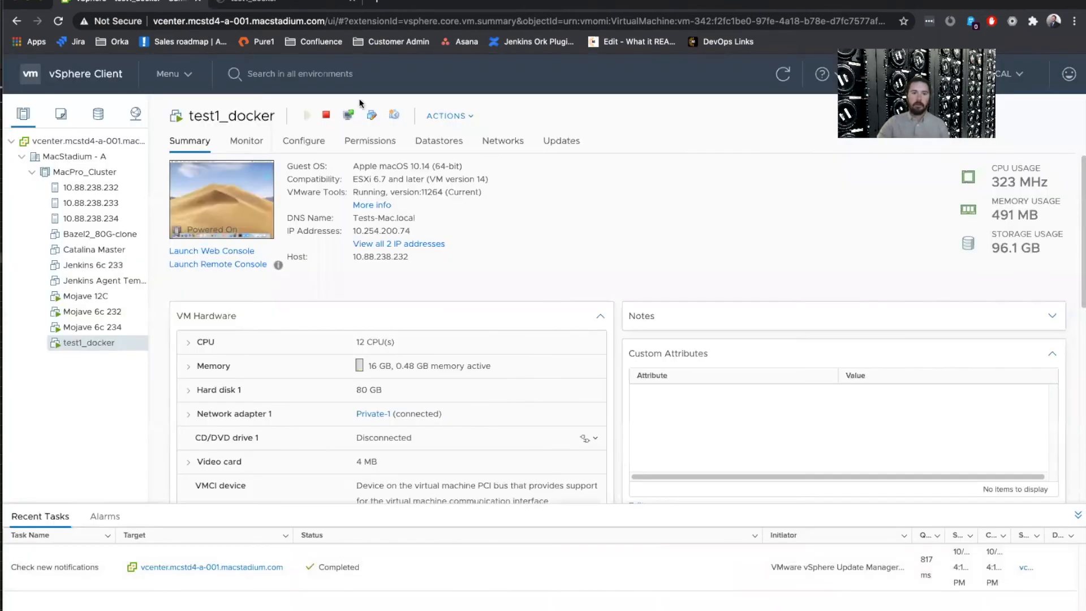
# - Switch to the test1_docker web console and view the Docker Desktop for Mac download page and the Docker Desktop container list
pyautogui.click(270, 3)
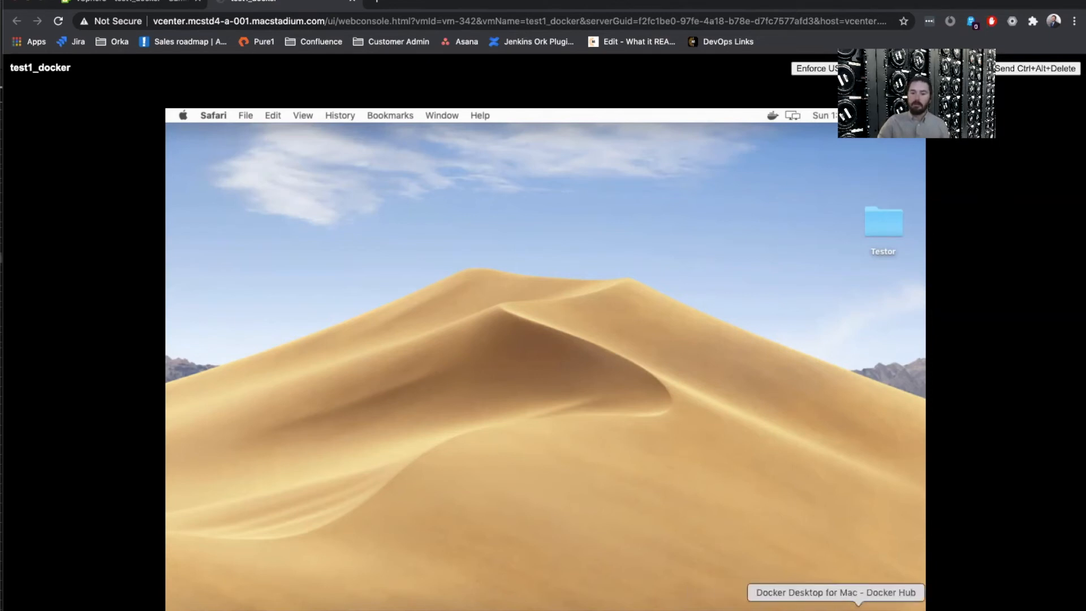
pyautogui.click(825, 608)
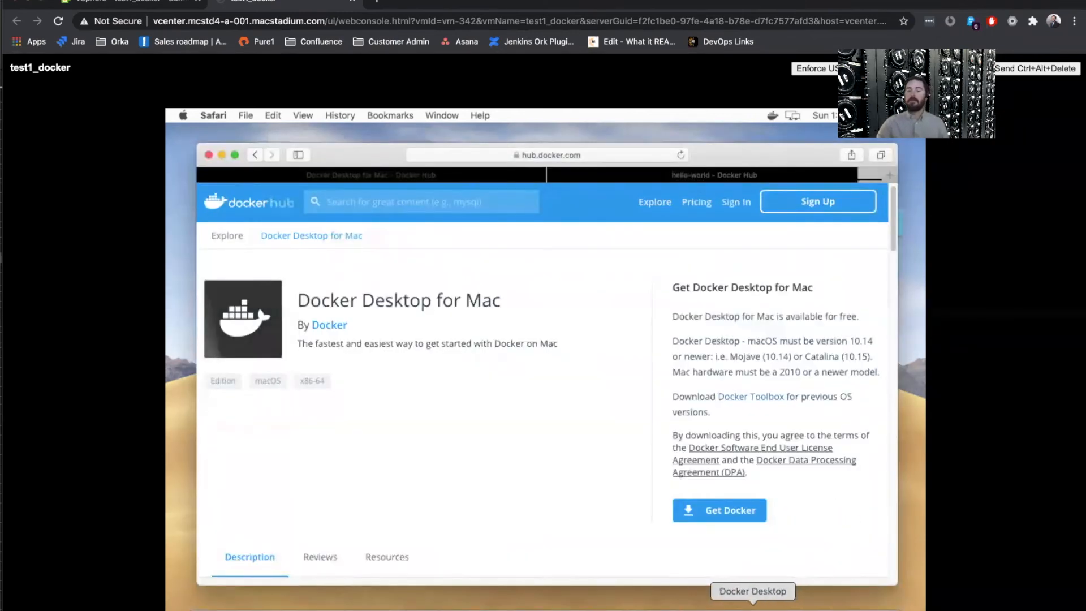
pyautogui.click(753, 608)
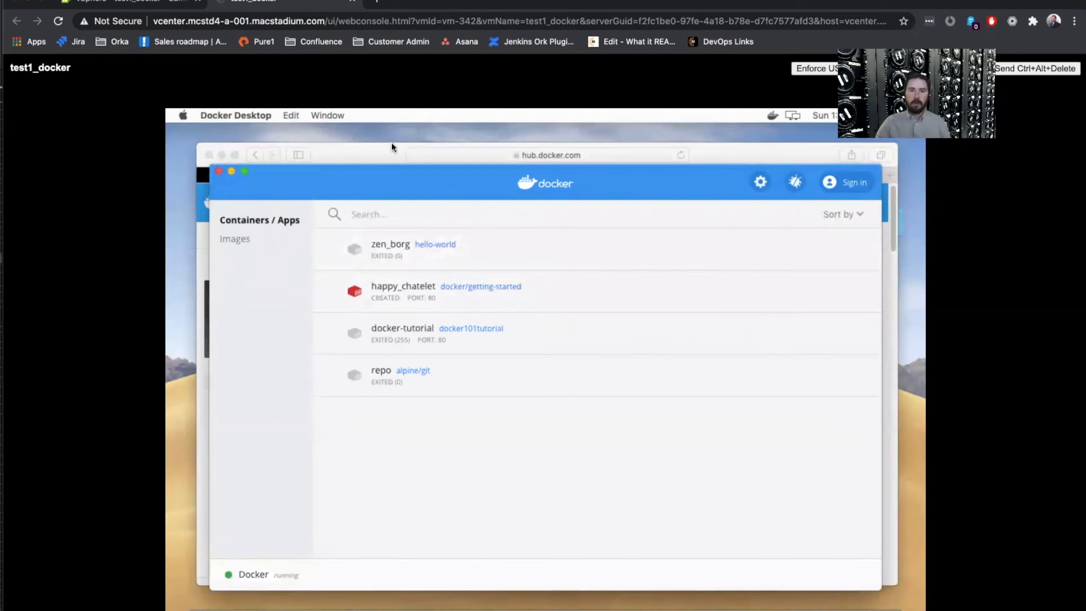
pyautogui.click(330, 159)
pyautogui.click(235, 155)
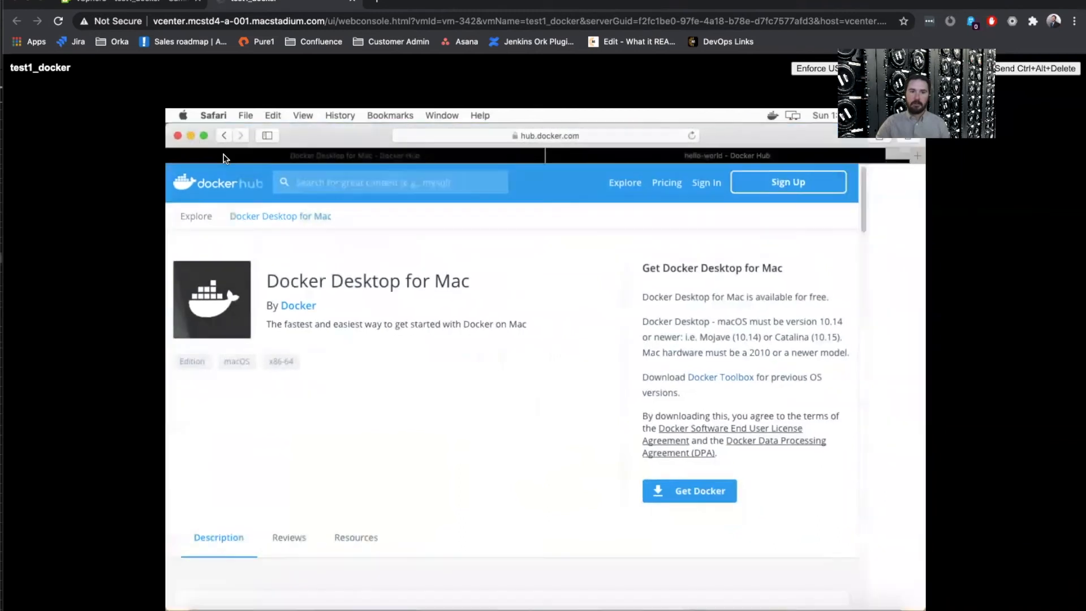
pyautogui.click(190, 136)
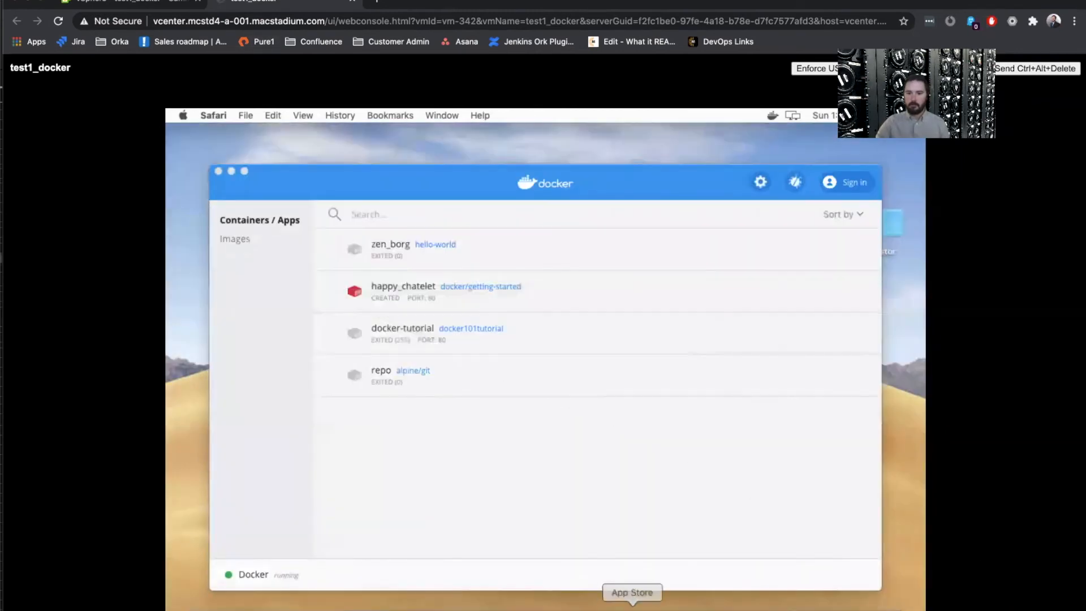
# - In the guest's Terminal, pull the hello-world Docker image and run it as a container
pyautogui.click(701, 604)
pyautogui.click(231, 171)
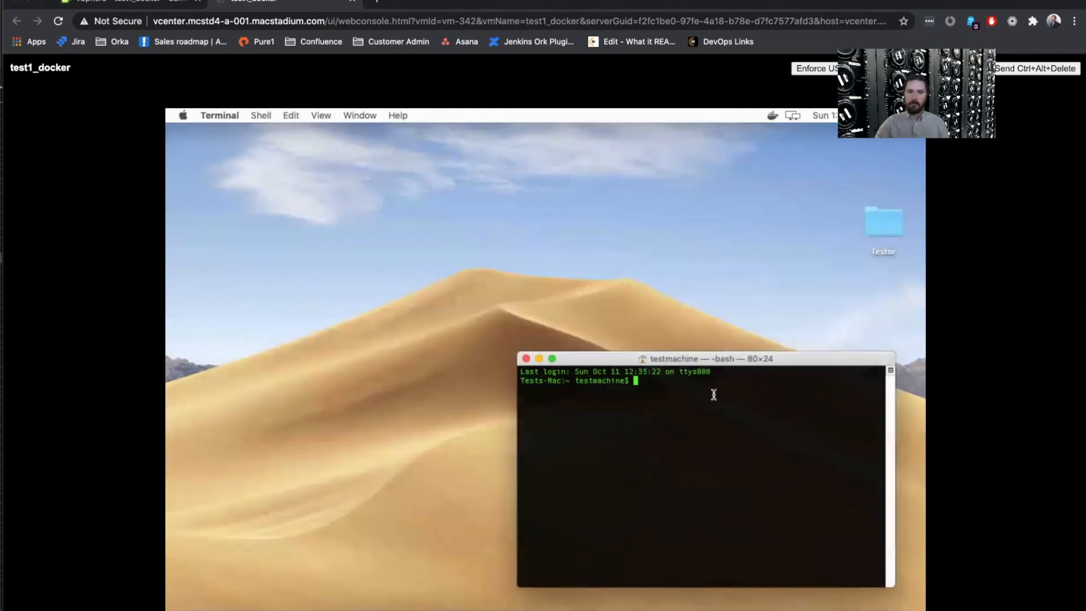
pyautogui.write('docker pull hello-world')
pyautogui.press('Return')
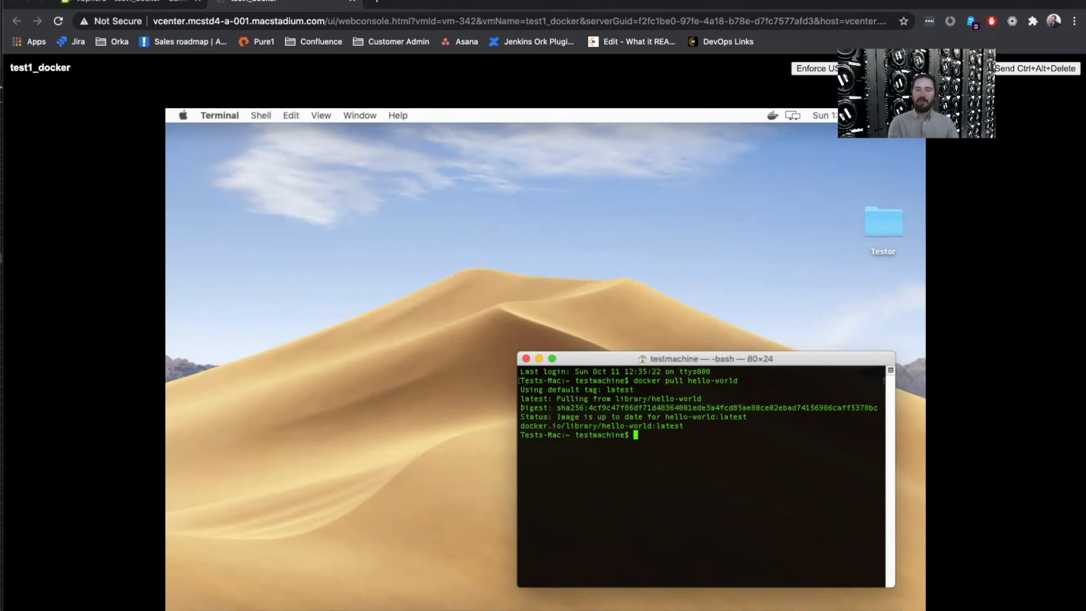
pyautogui.write('docker run hello-world')
pyautogui.press('Return')
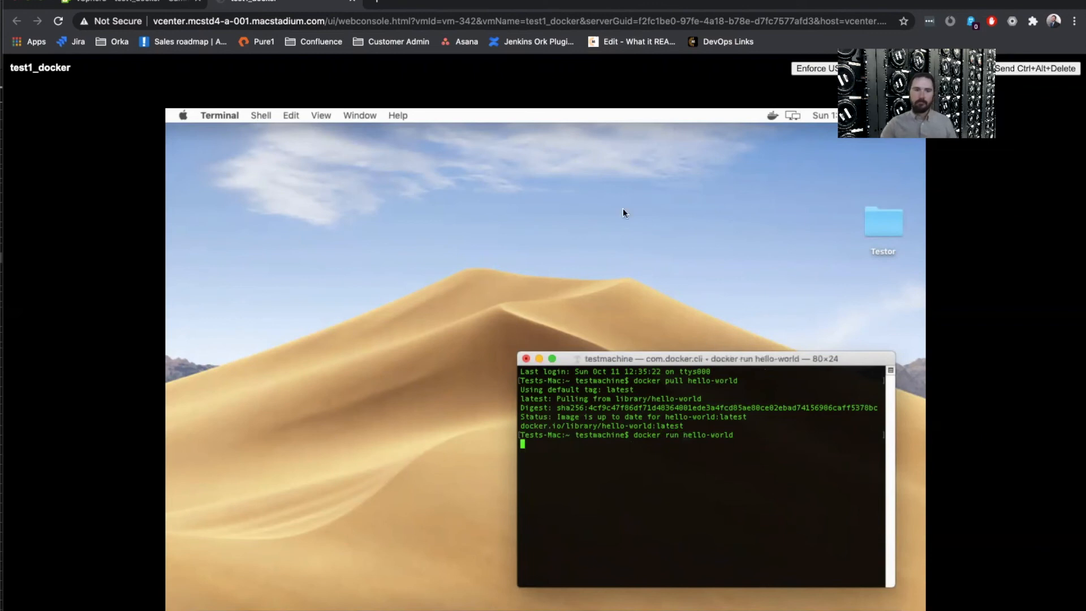
# - Show the guest's About This Mac overview and move its window clear of the Terminal output
pyautogui.click(183, 116)
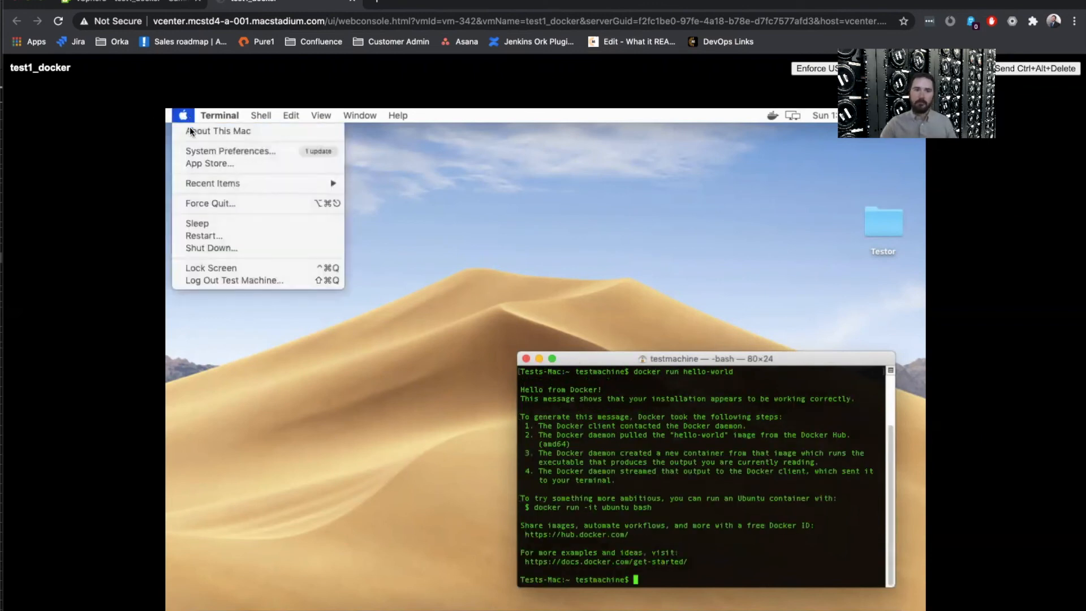
pyautogui.click(191, 128)
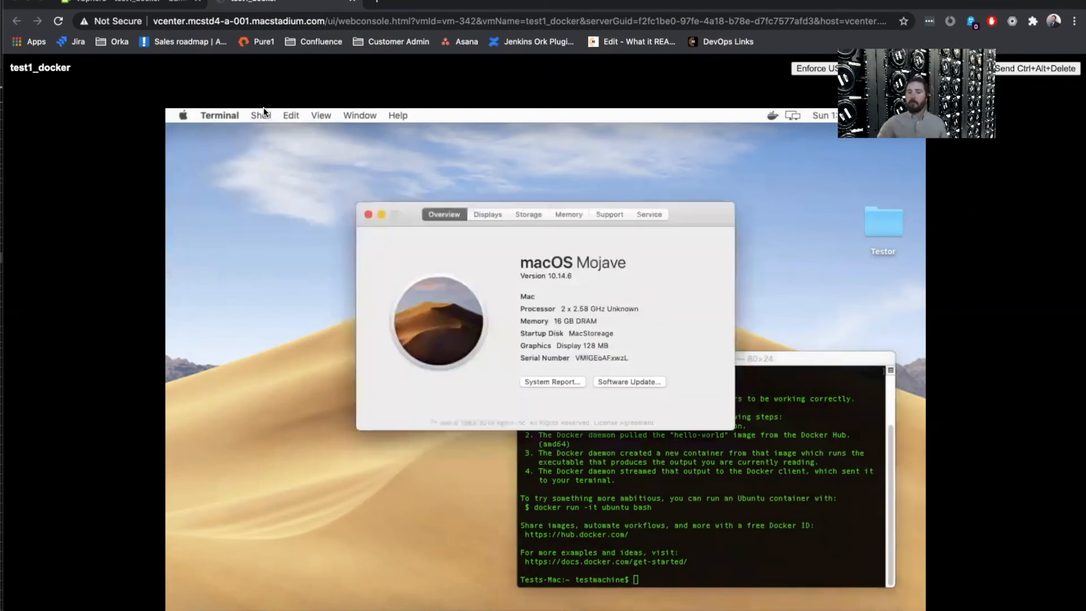
pyautogui.moveTo(713, 213); pyautogui.dragTo(663, 123)
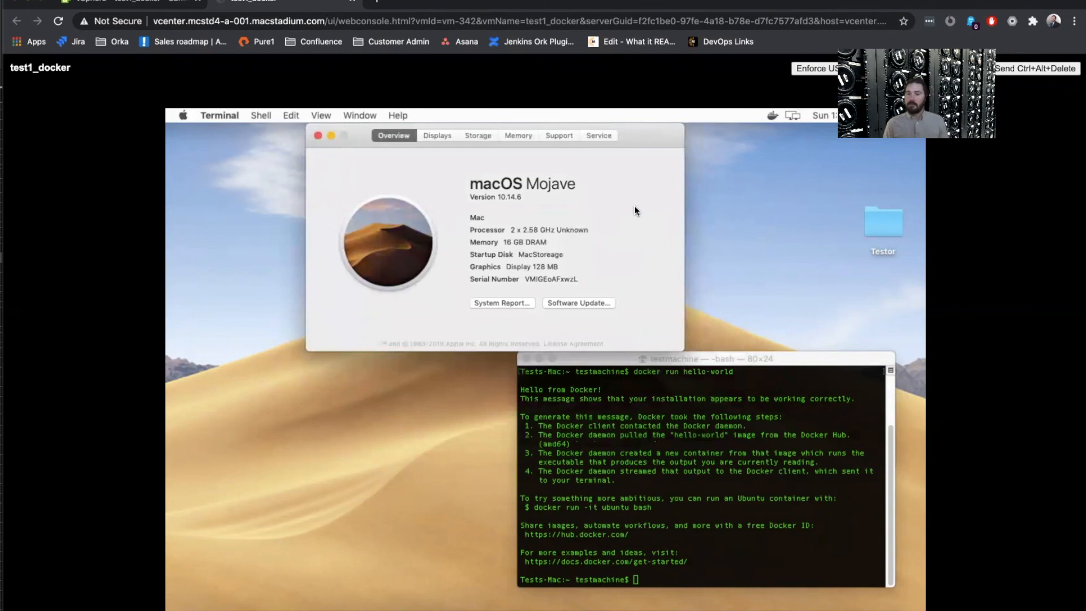